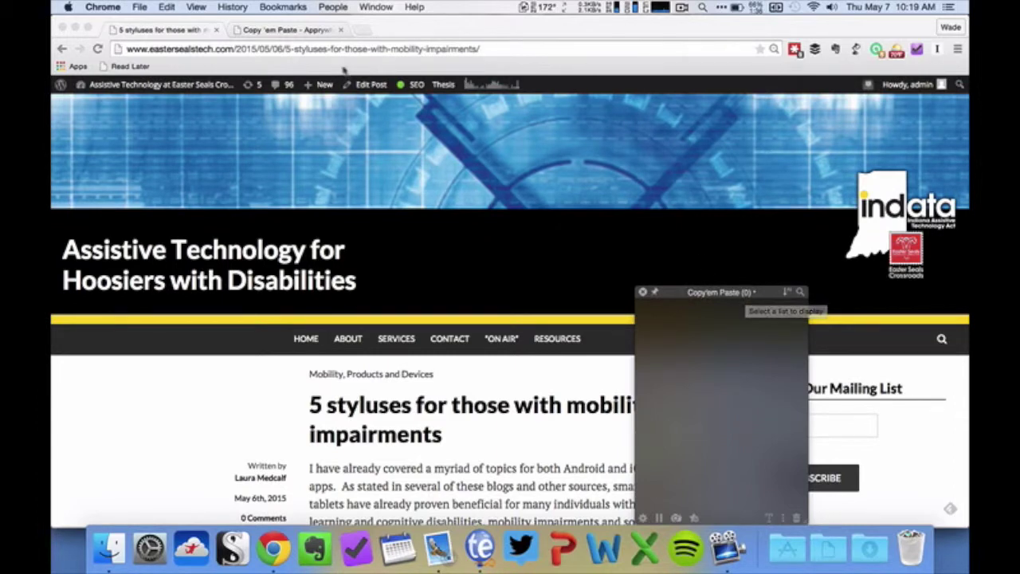
Browse the Copy'em Paste product page, then return to the 5 styluses article
click(313, 32)
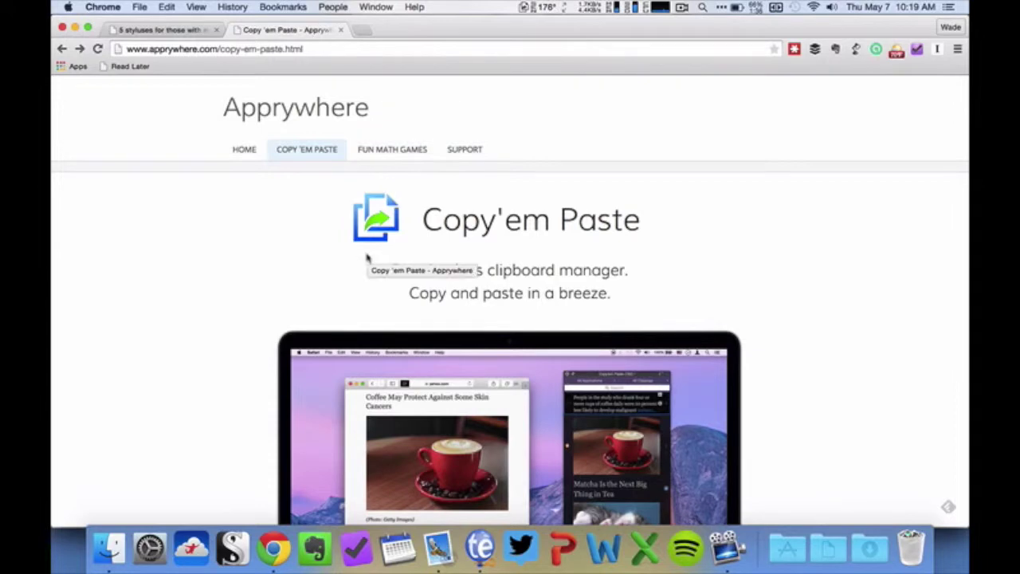
scroll(367, 256, down, 5)
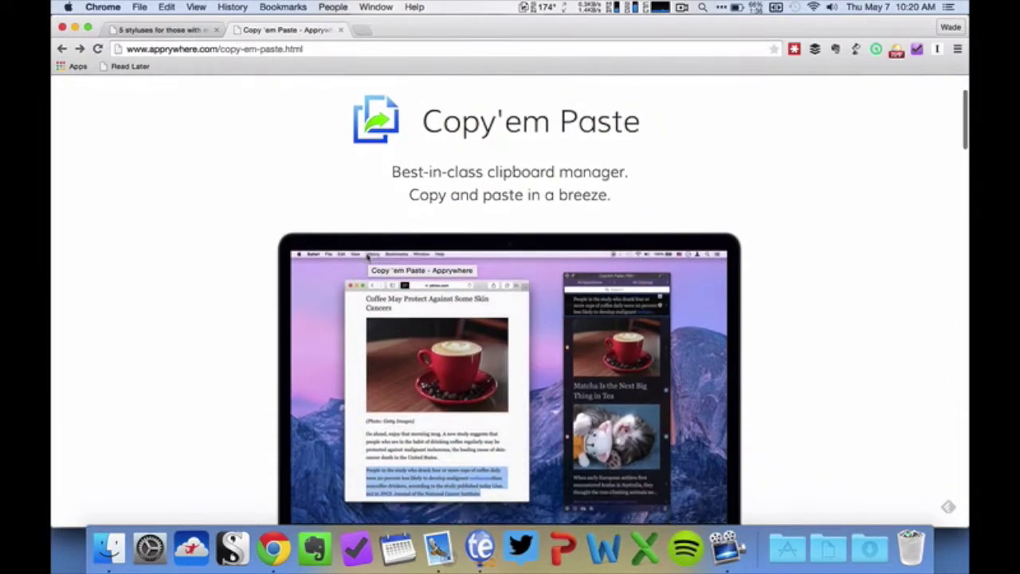
scroll(366, 257, down, 2)
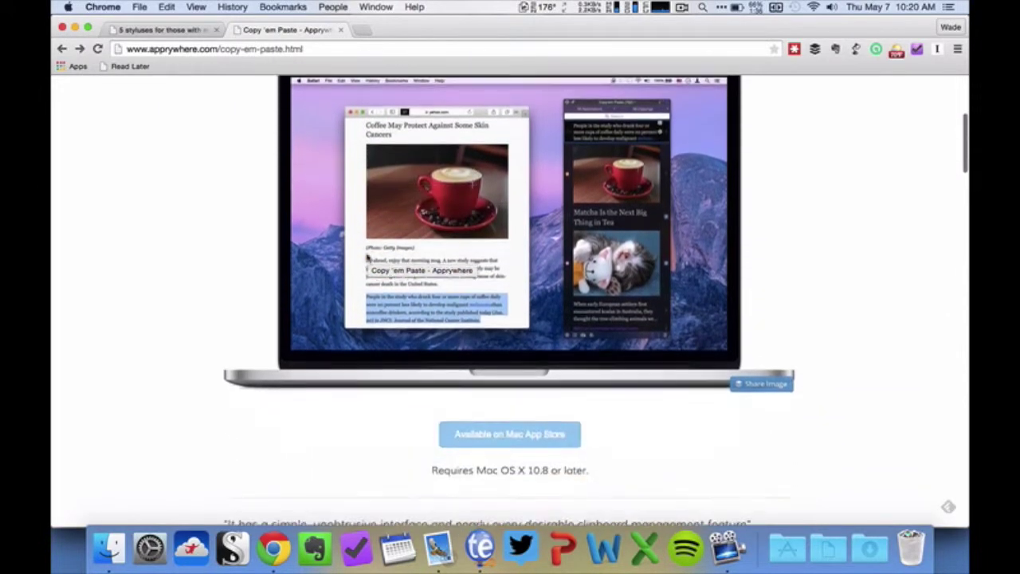
scroll(367, 257, up, 4)
scroll(367, 256, up, 3)
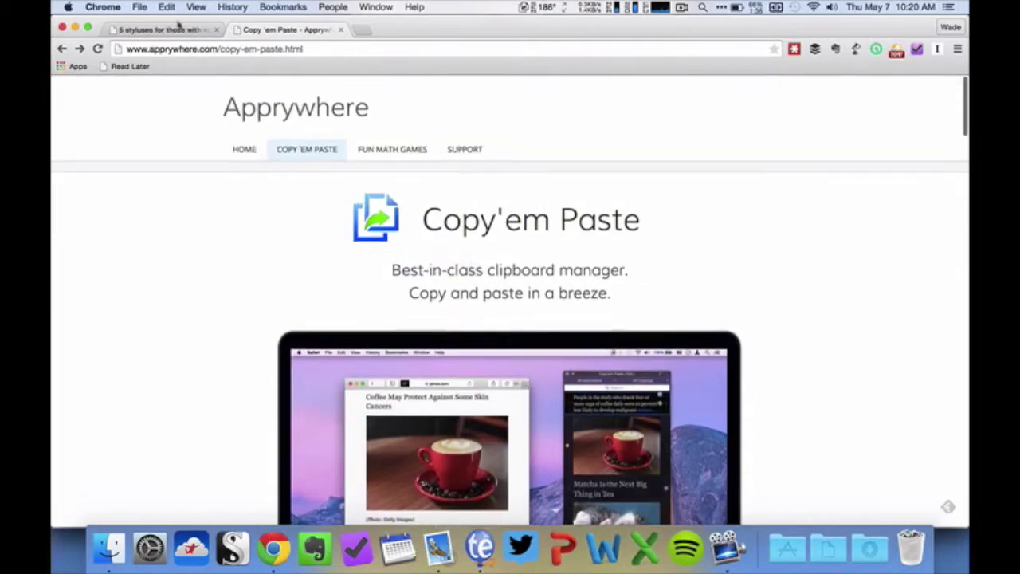
click(181, 29)
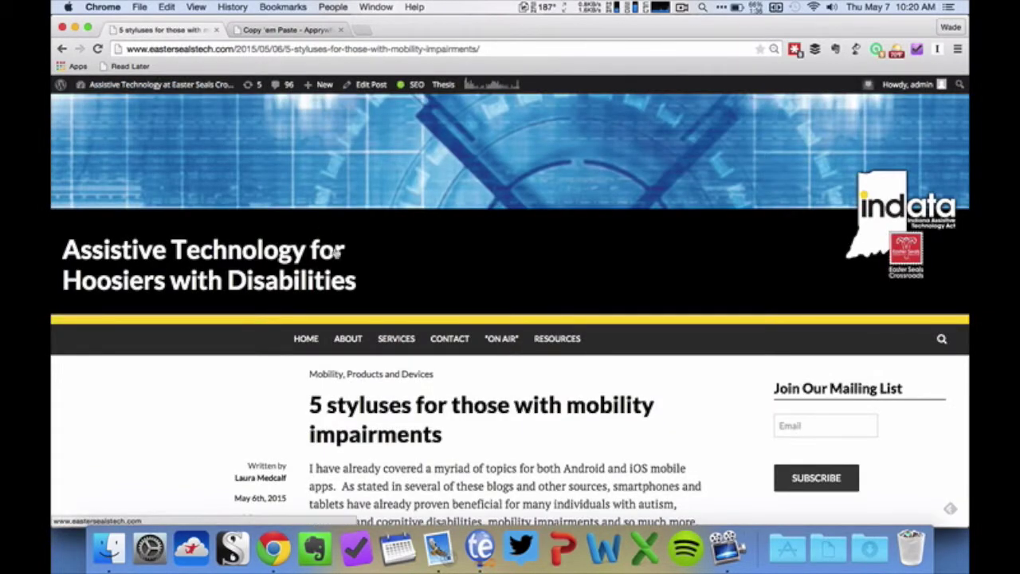
Scroll into the 5 styluses article and clear the existing text selection
mouse_move(409, 347)
scroll(409, 348, down, 3)
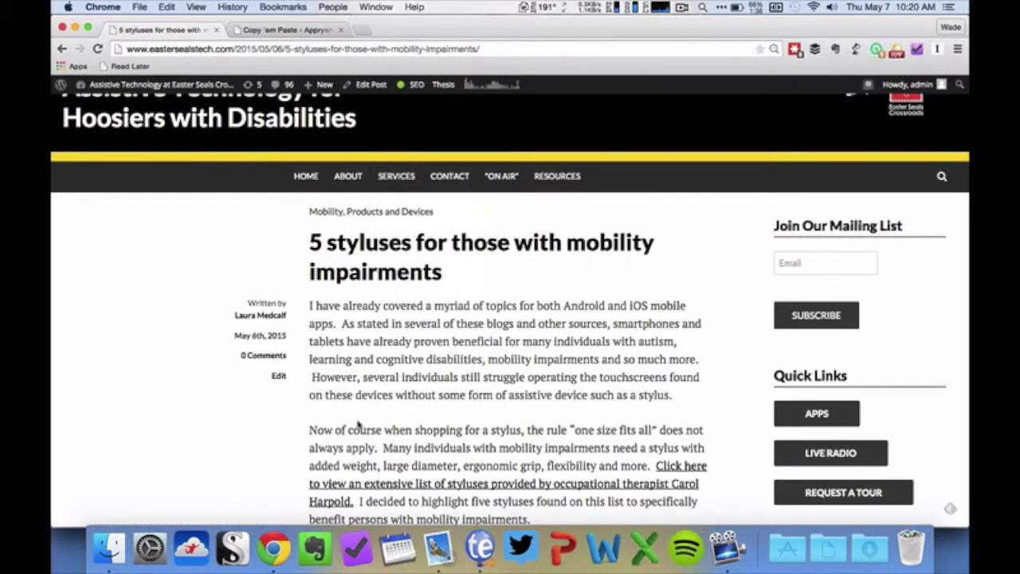
scroll(358, 424, down, 3)
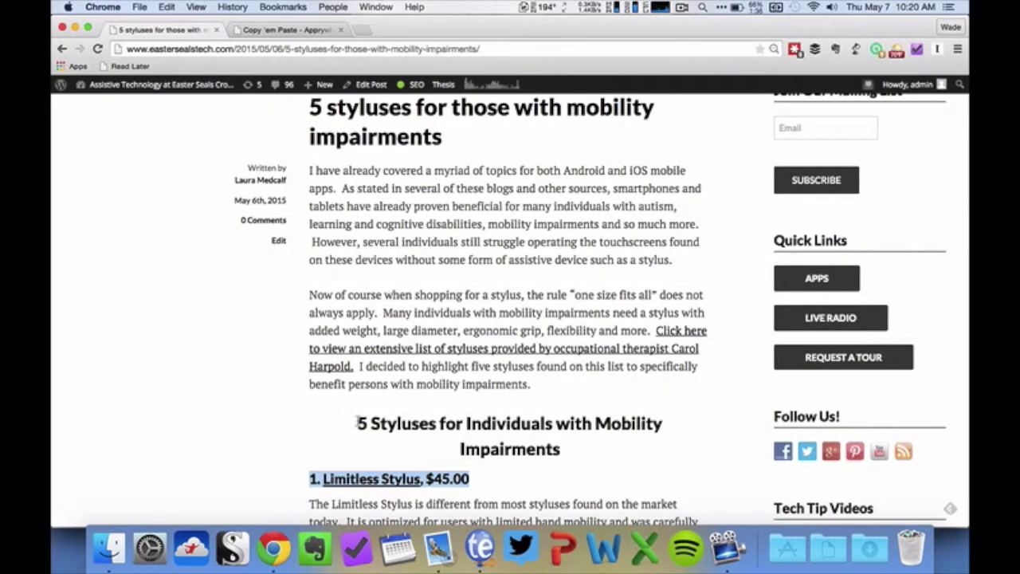
click(348, 311)
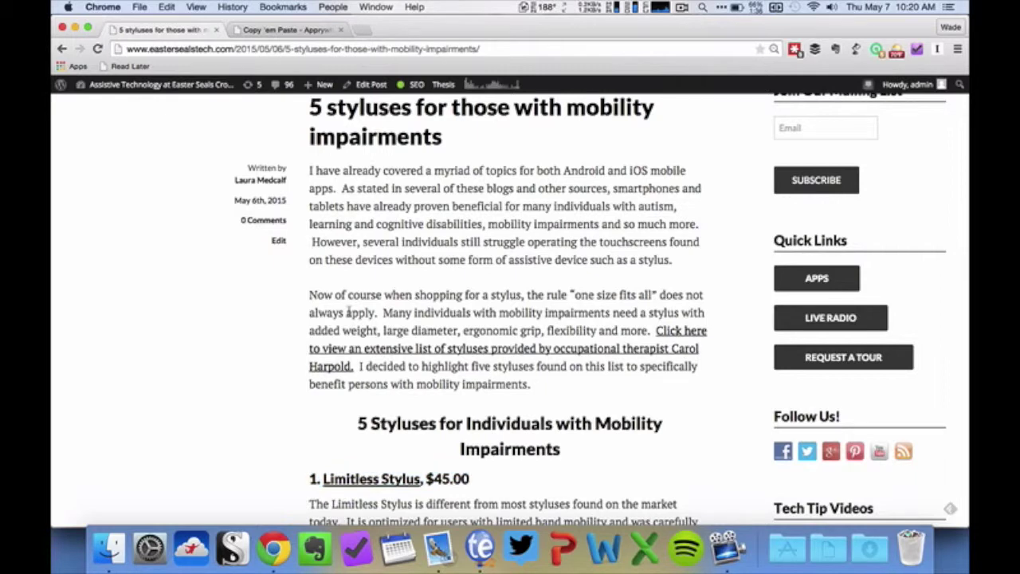
Select the heading '1. Limitless Stylus, $45.00' and copy it from the right-click menu
scroll(348, 312, down, 6)
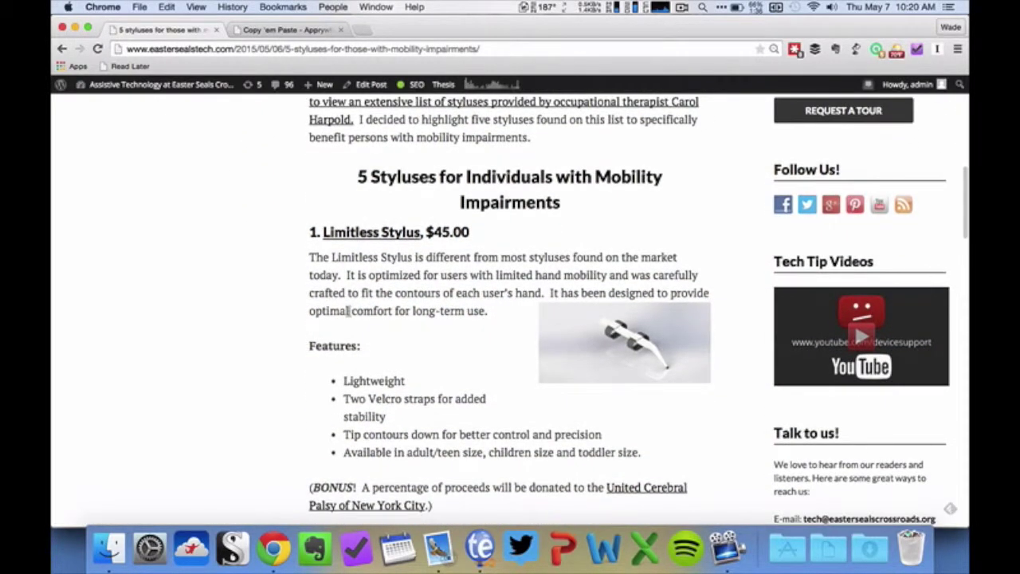
scroll(349, 311, down, 7)
scroll(348, 311, down, 15)
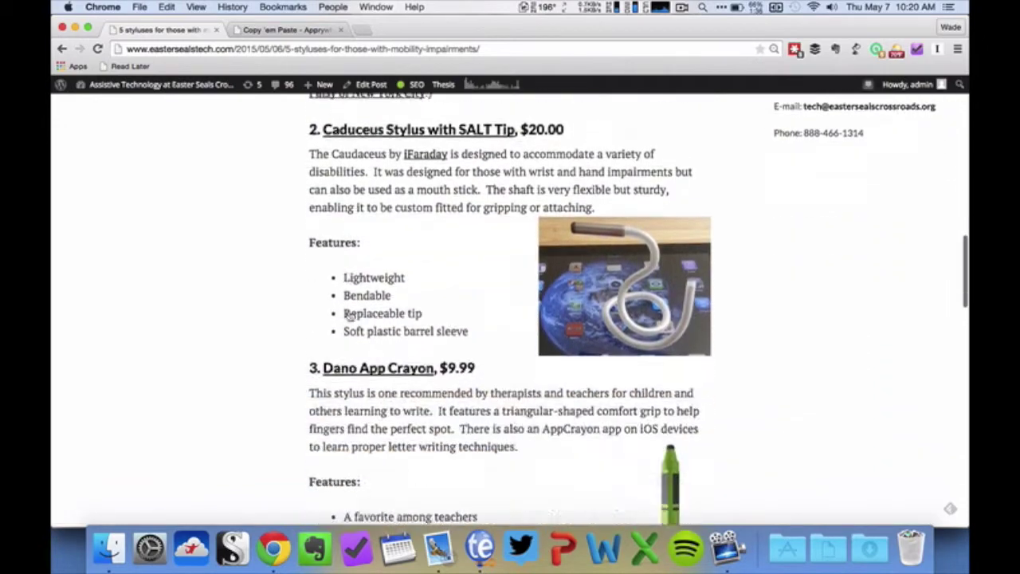
scroll(348, 311, up, 20)
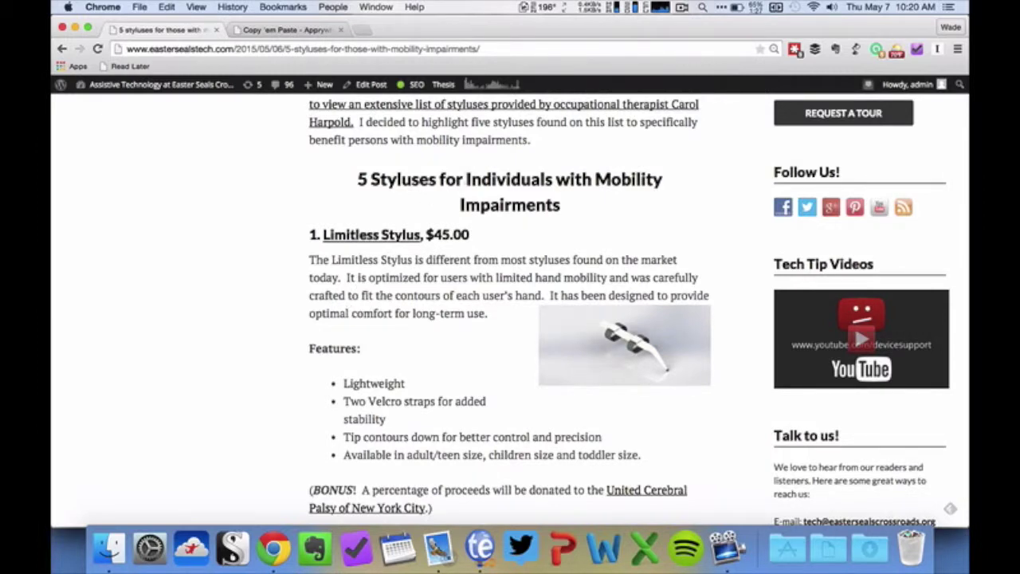
drag(476, 238, 306, 231)
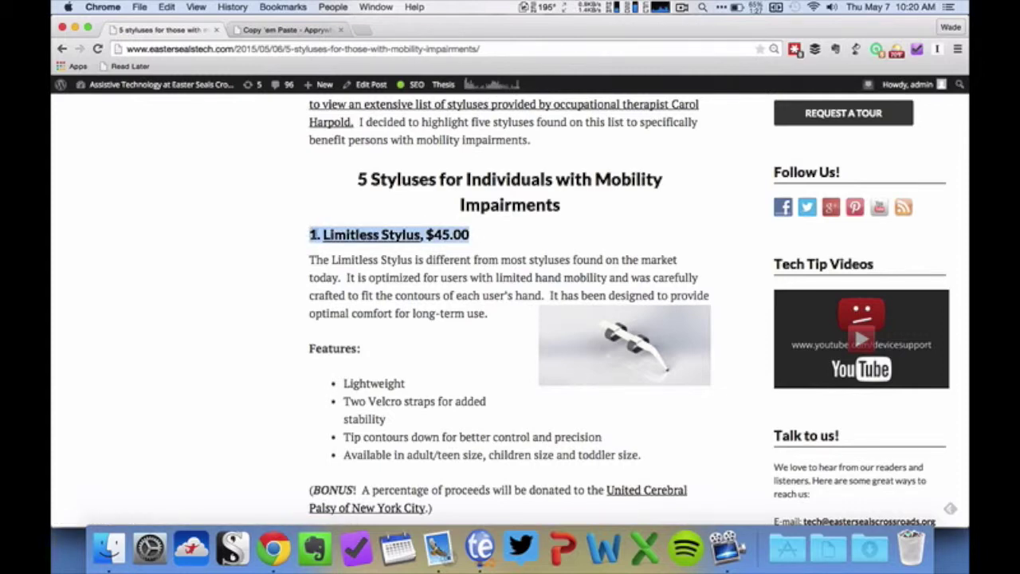
right_click(323, 236)
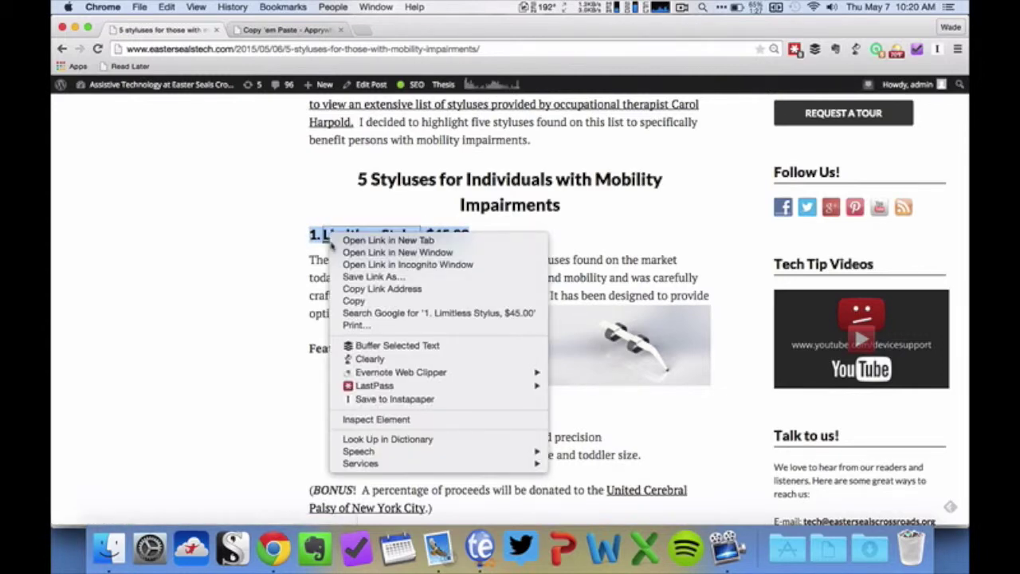
click(387, 302)
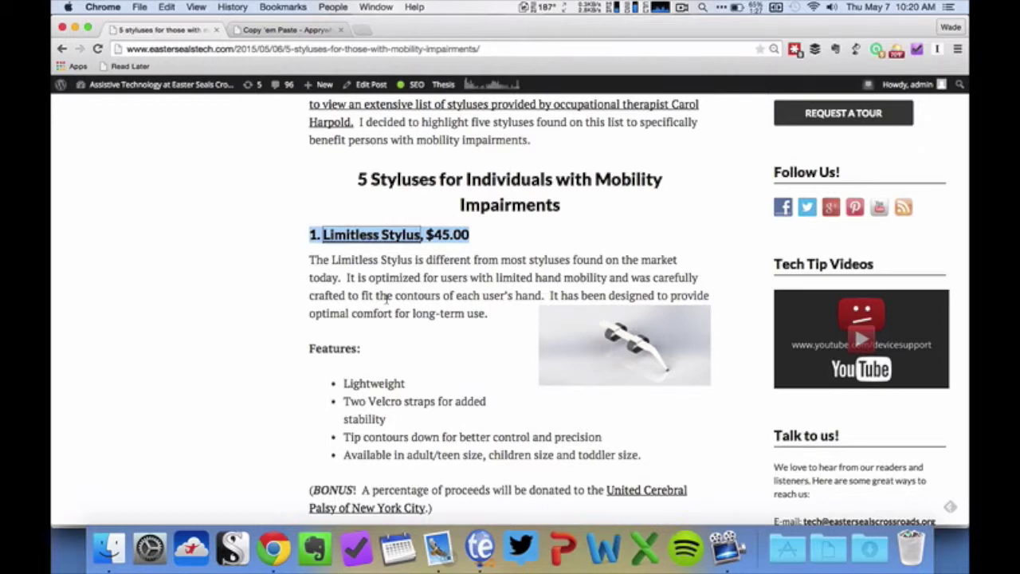
In Mail, give the new message the subject 'list of styluses is it stiyl?'
key(super+Tab)
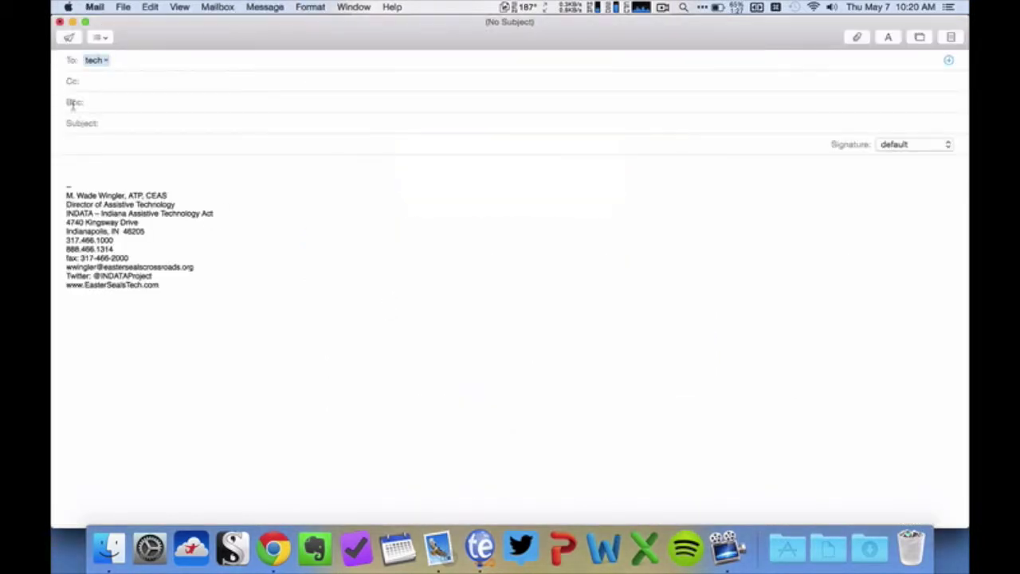
click(130, 125)
text(list )
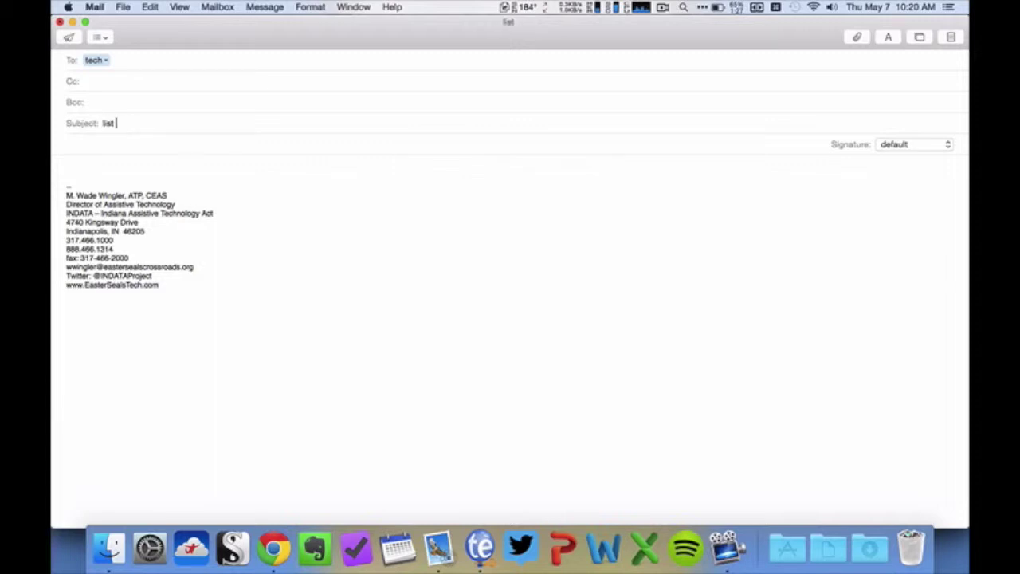
text(of sys)
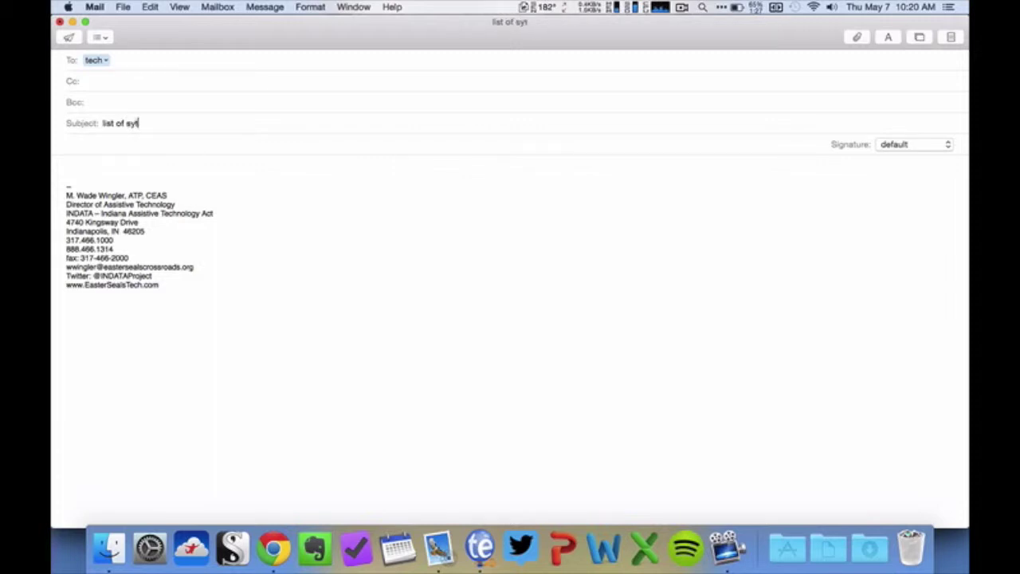
key(BackSpace)
key(BackSpace)
text(tyluses is )
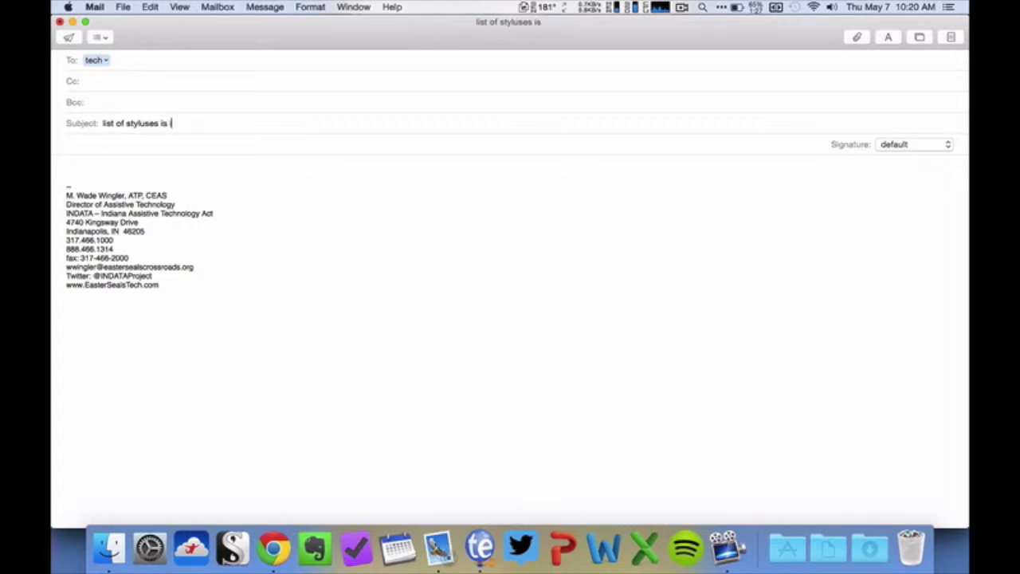
text(it sti)
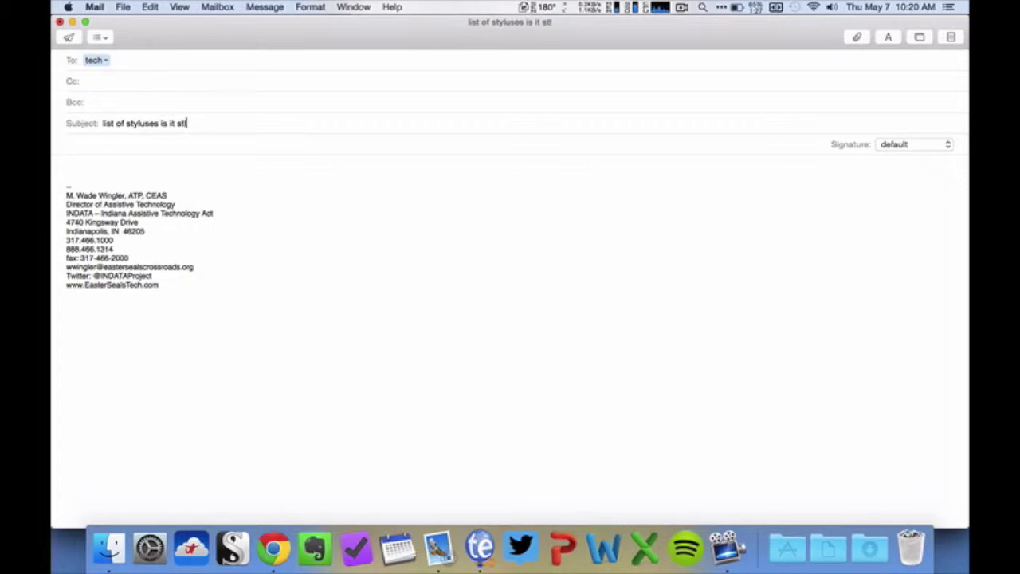
text(yl?)
key(Tab)
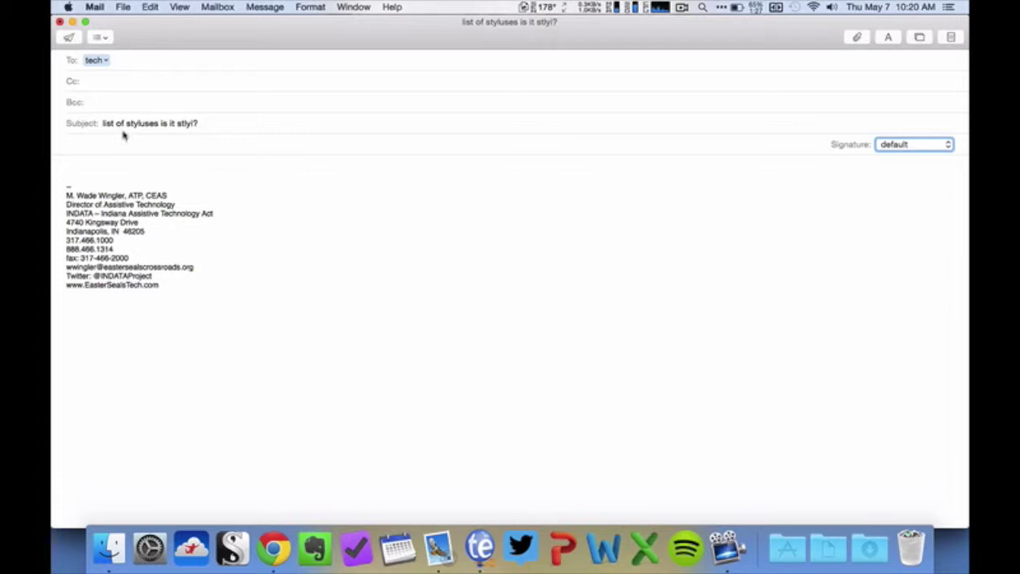
Paste '1. Limitless Stylus, $45.00' into the message body and return to Chrome
click(88, 157)
key(super+v)
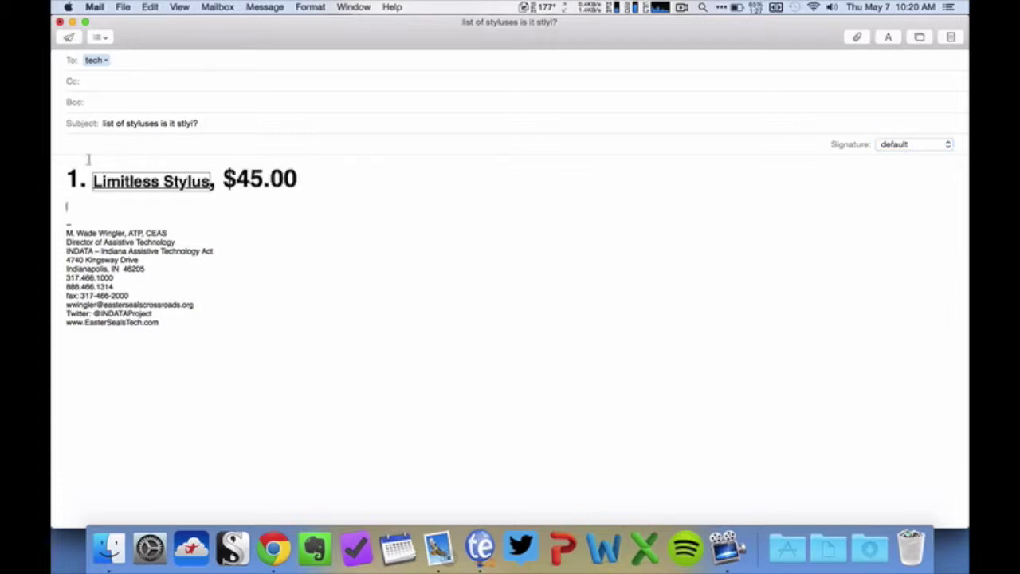
key(super+Tab)
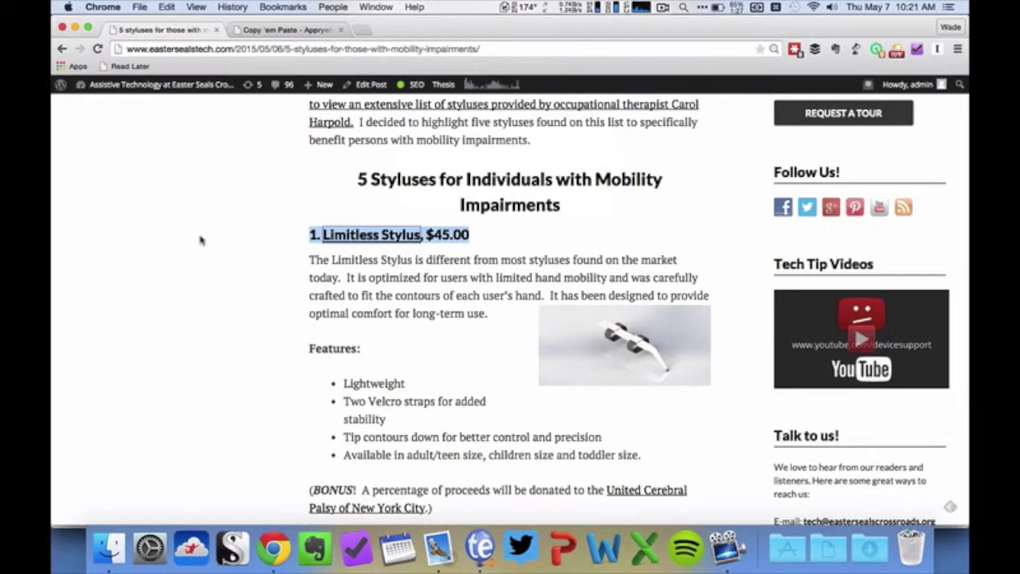
Select and copy the Caduceus Stylus, Dano App Crayon, Cosmonaut and Pencil Grip Ergo headings with prices
scroll(239, 275, down, 5)
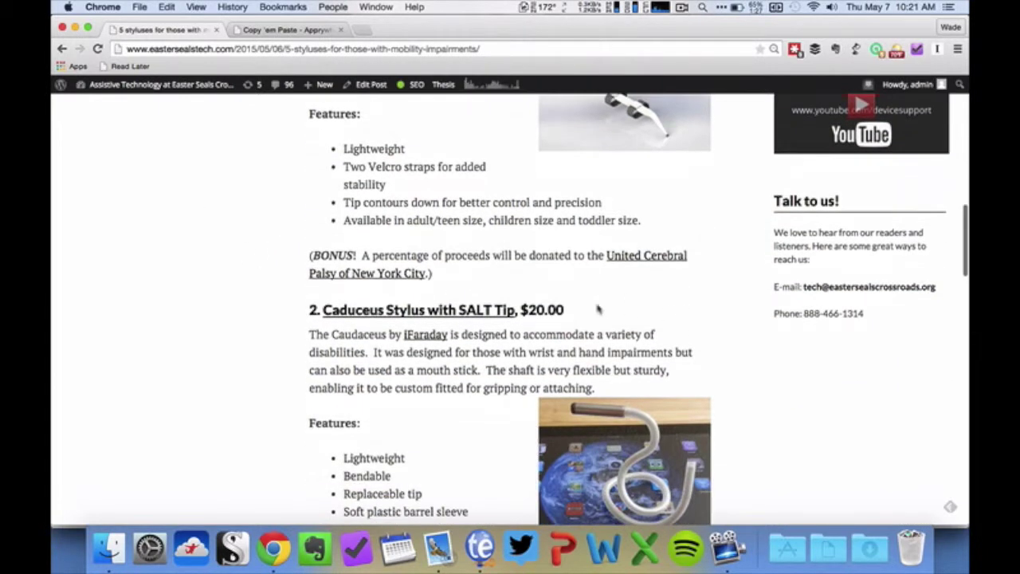
drag(581, 311, 304, 302)
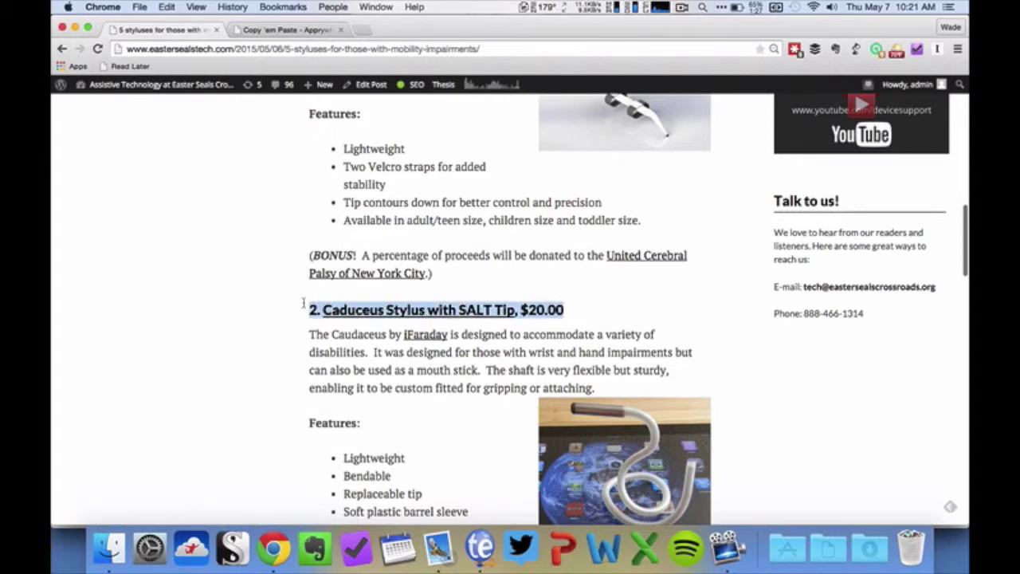
scroll(304, 302, down, 5)
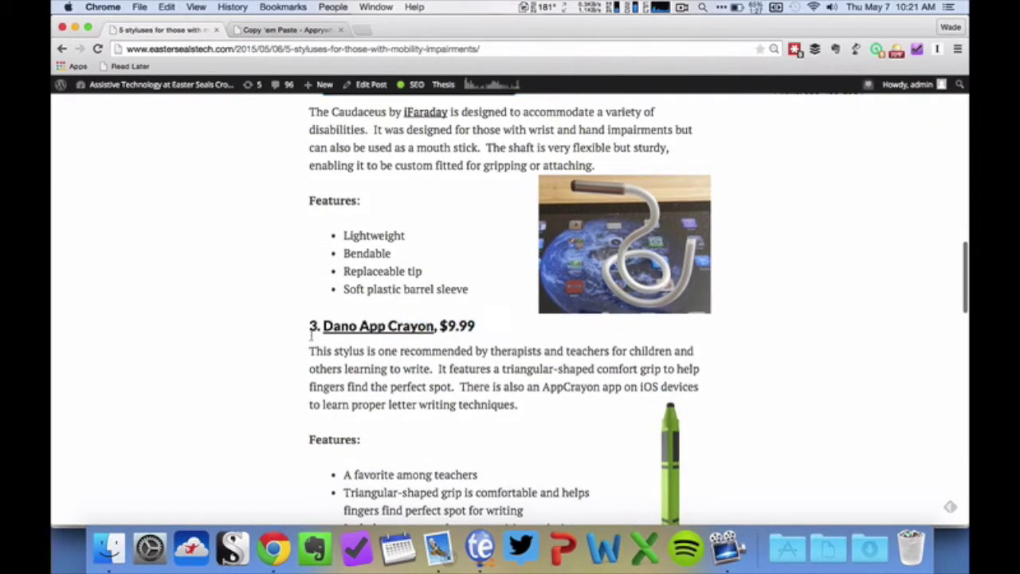
drag(482, 327, 295, 326)
key(super+c)
scroll(295, 326, down, 6)
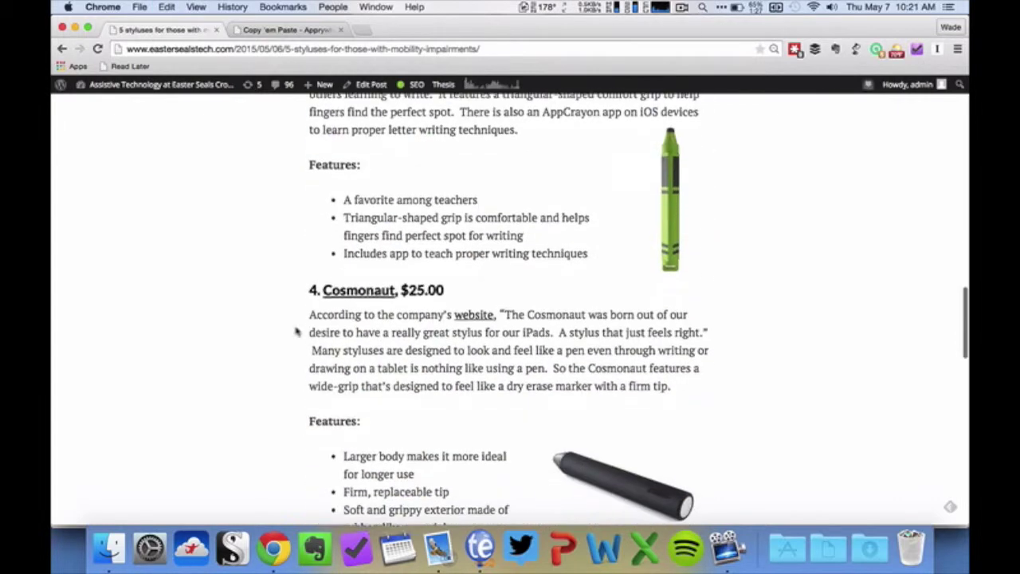
drag(458, 292, 291, 290)
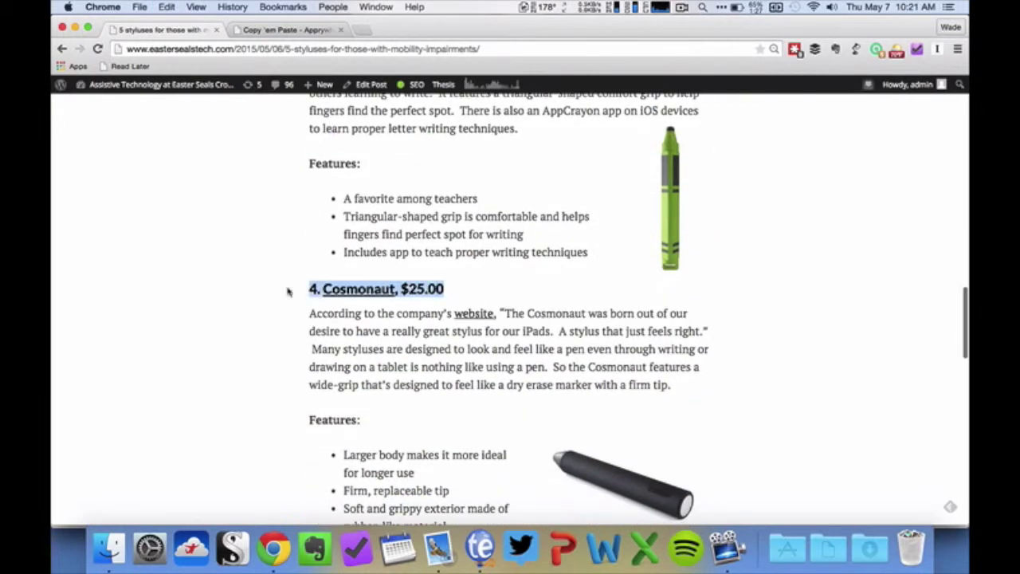
scroll(311, 315, down, 5)
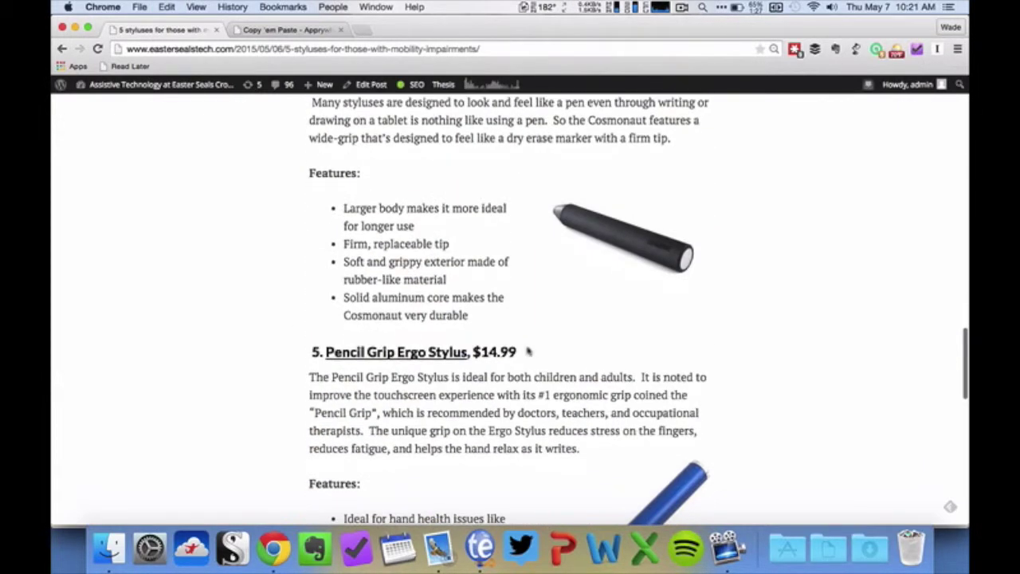
drag(529, 352, 294, 352)
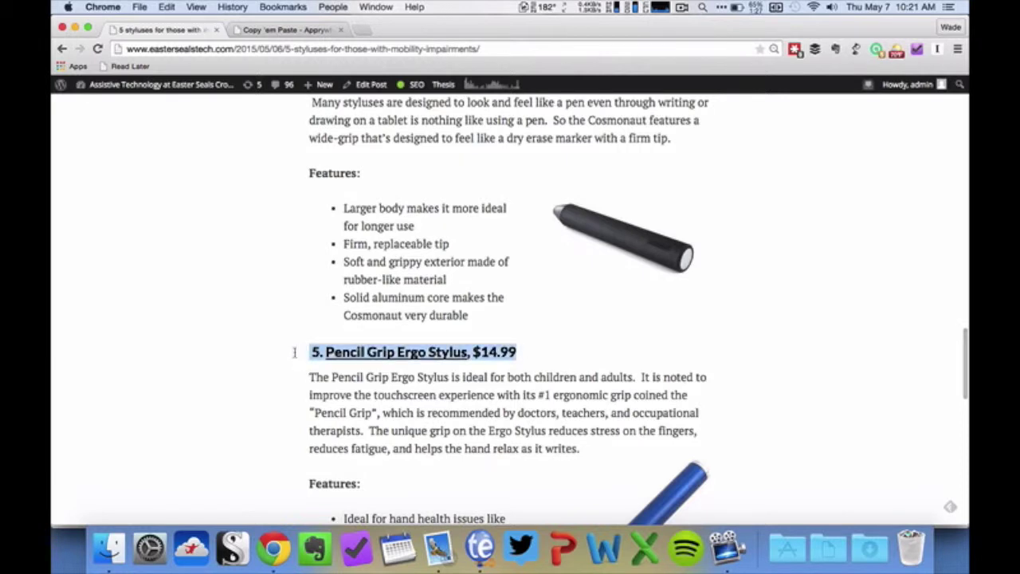
In Mail, undo the earlier paste and insert the Limitless Stylus clip from clipboard history
key(super+Tab)
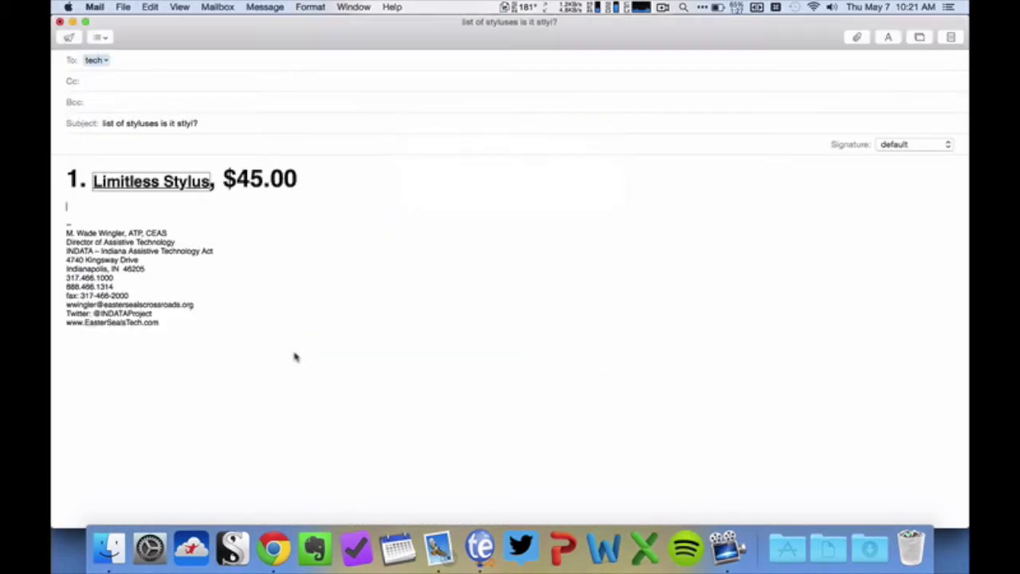
key(super+z)
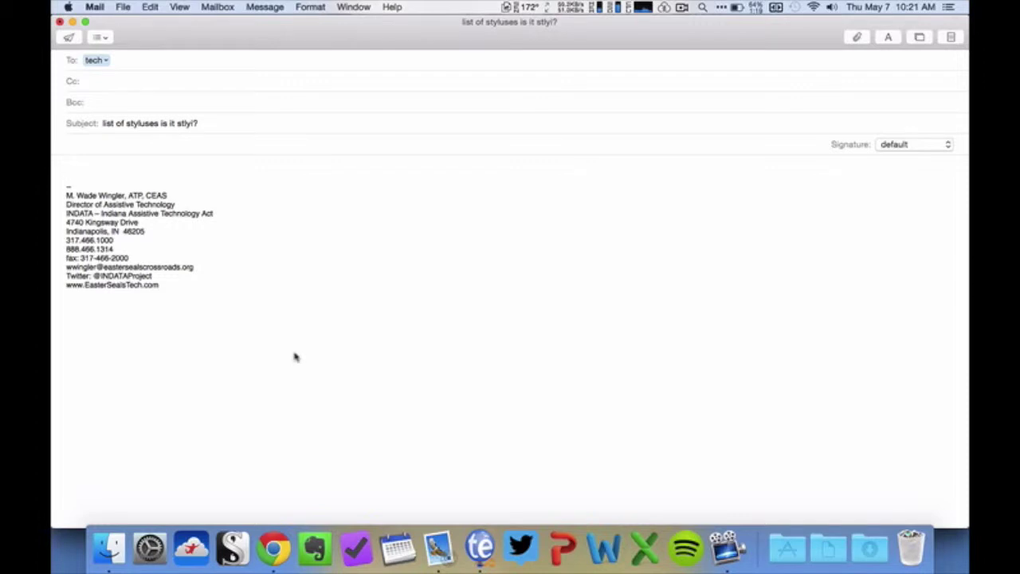
key(super+shift+v)
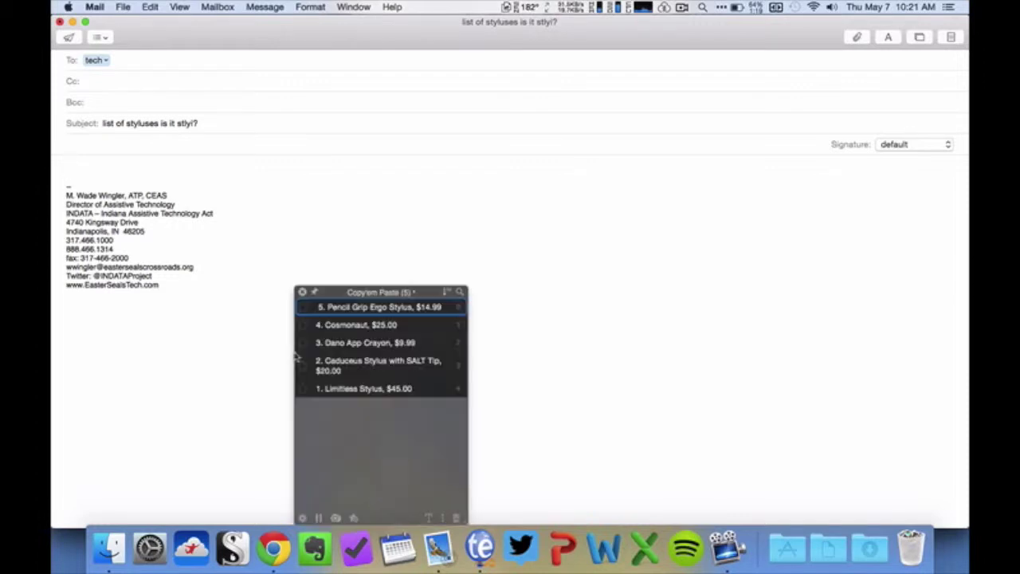
click(378, 390)
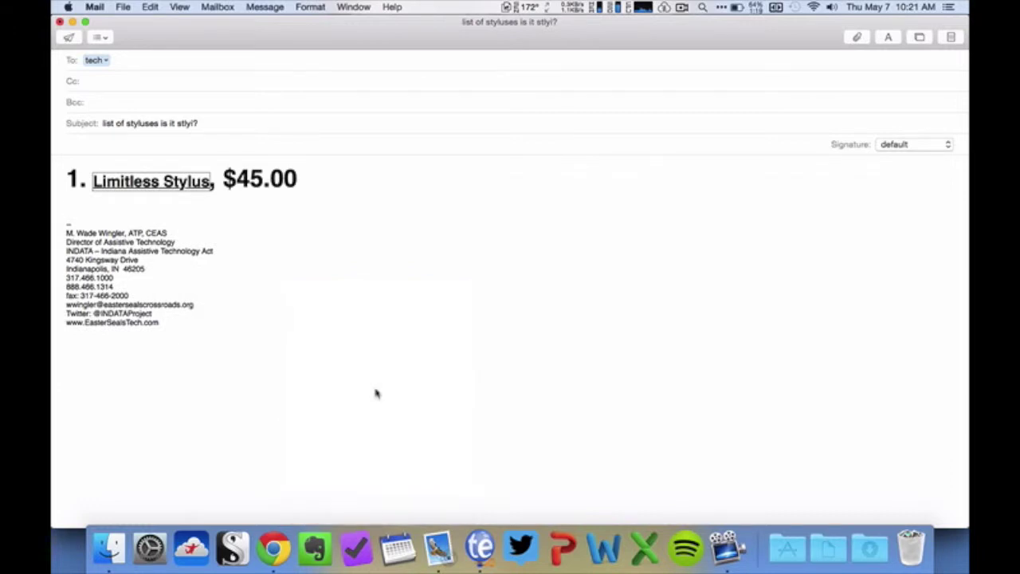
Insert the Caduceus, Dano App Crayon, Cosmonaut and Pencil Grip Ergo clips in order
key(super+shift+v)
click(416, 367)
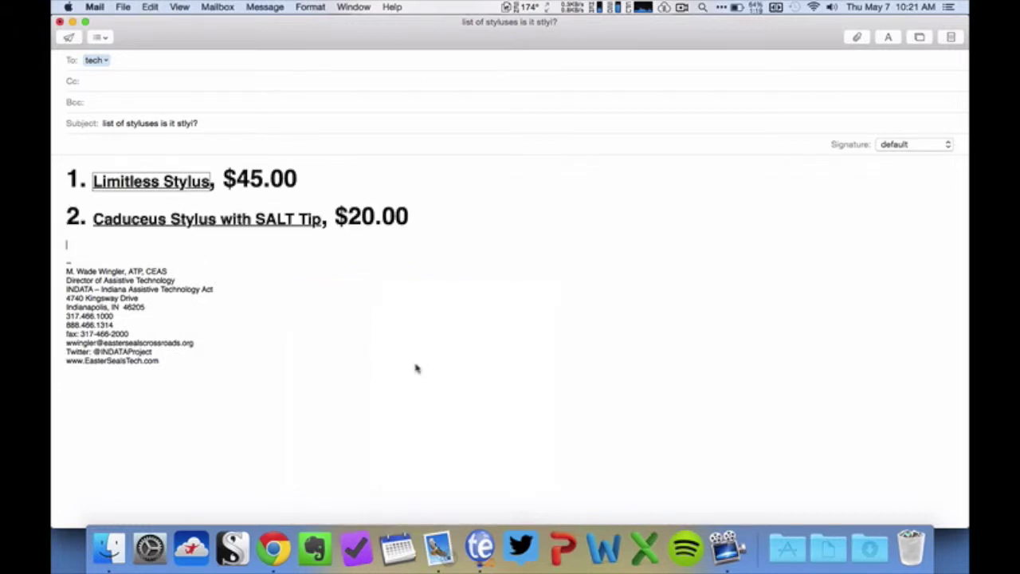
key(super+shift+v)
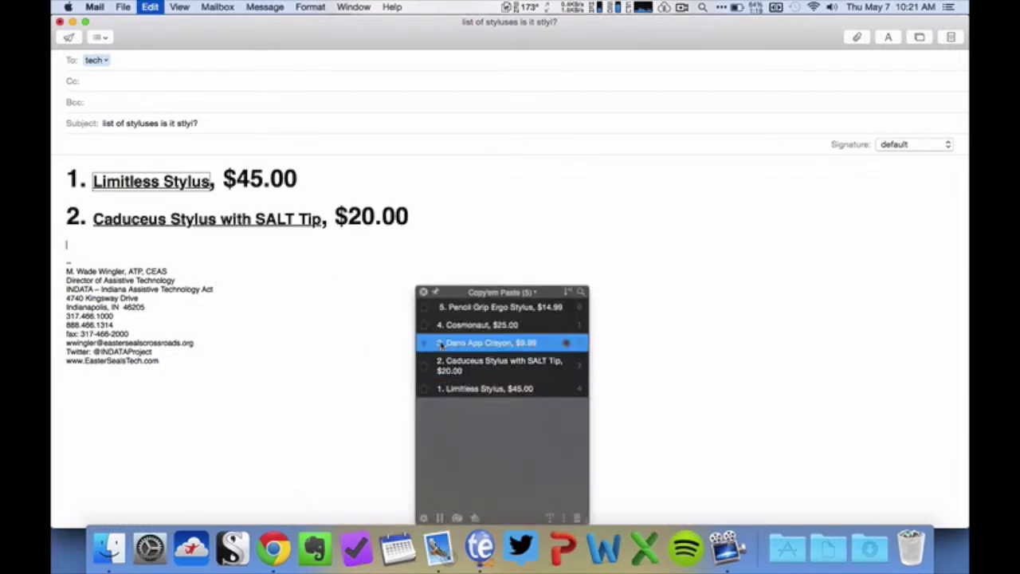
click(441, 344)
key(super+shift+v)
click(478, 326)
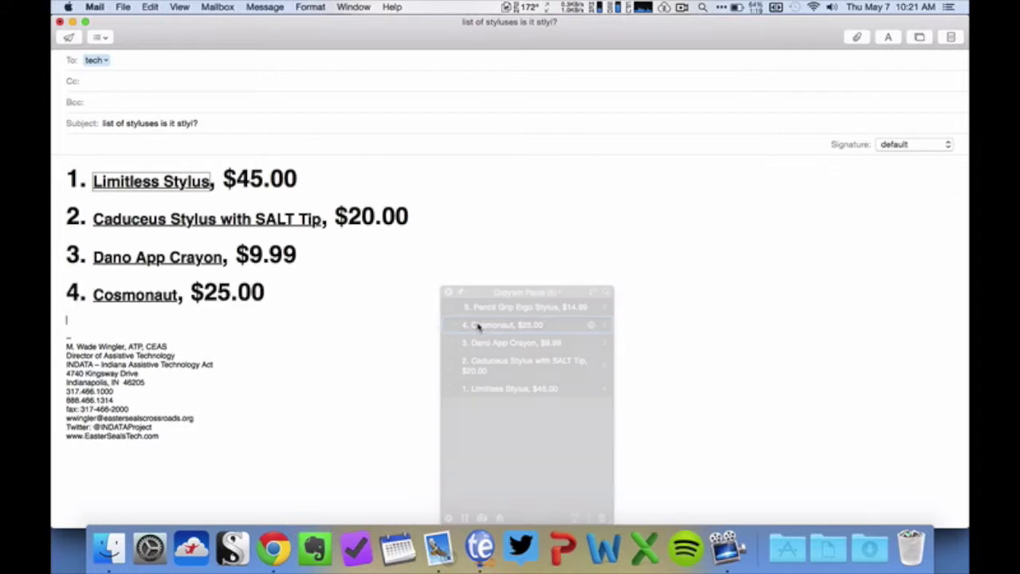
key(super+shift+v)
click(494, 306)
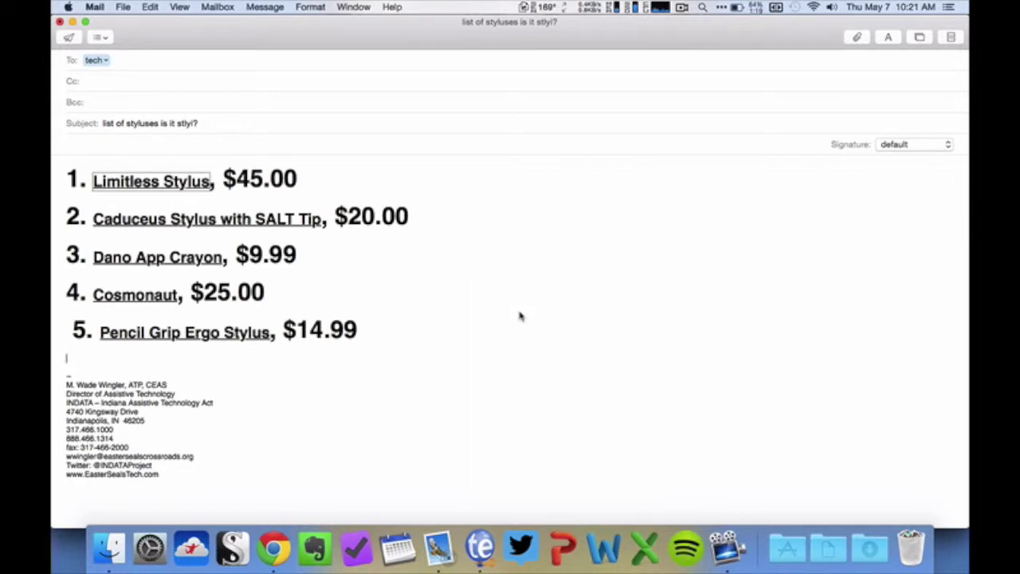
key(super+Tab)
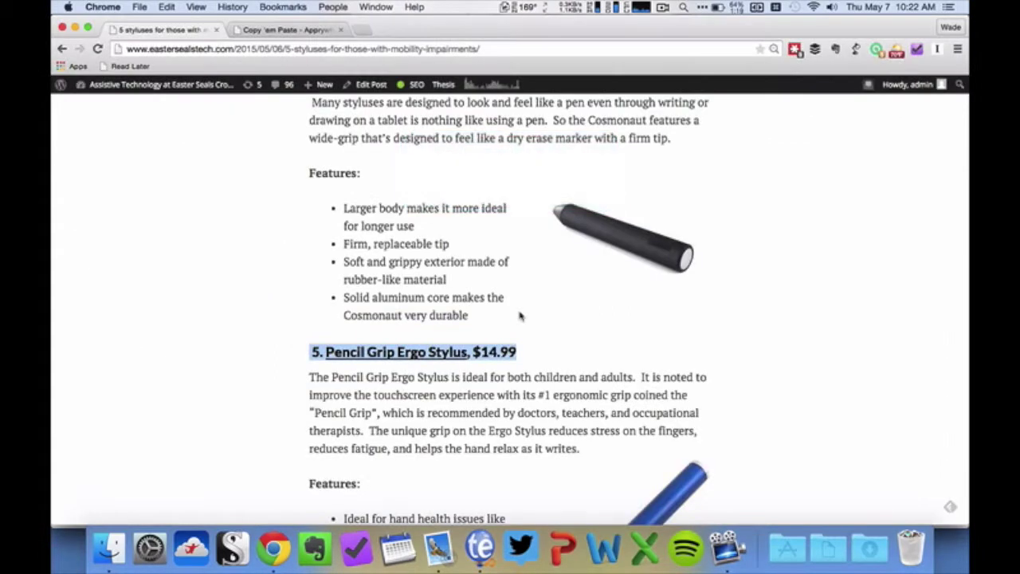
Launch TextEdit from Spotlight and enlarge its new Untitled document to fill the screen
key(super+space)
text(text)
key(Return)
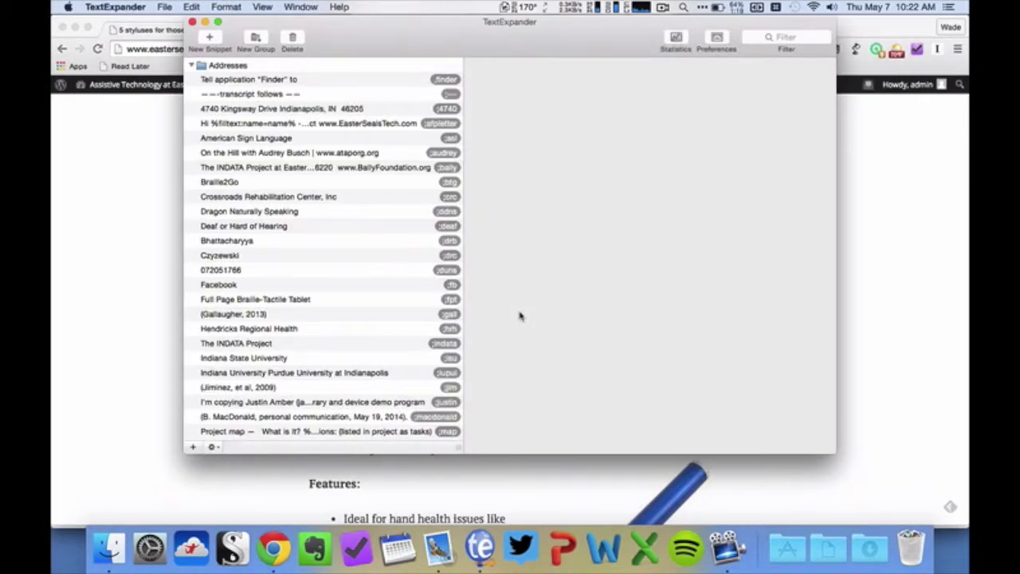
key(super+space)
text(te)
key(Return)
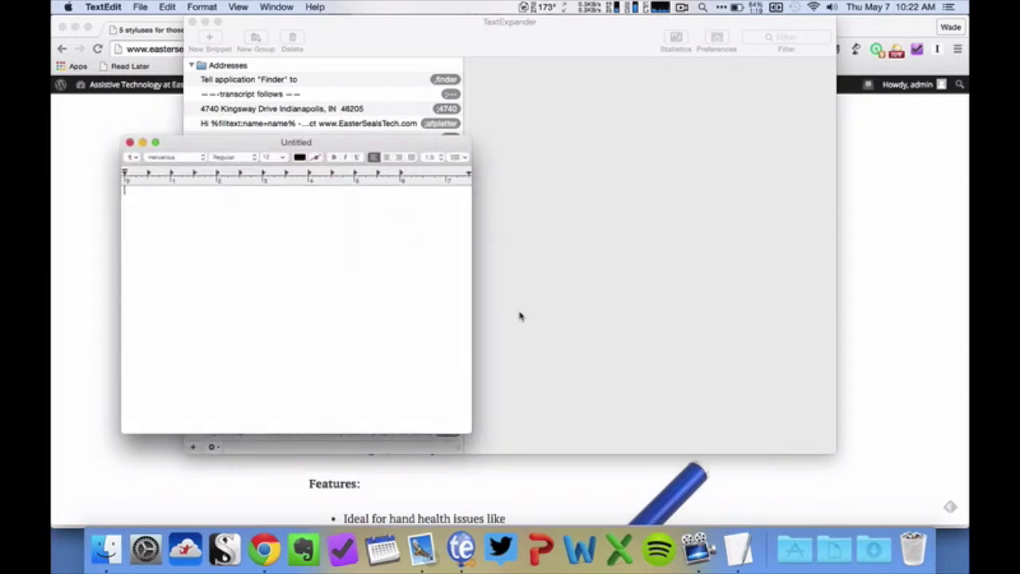
key(super+alt+f)
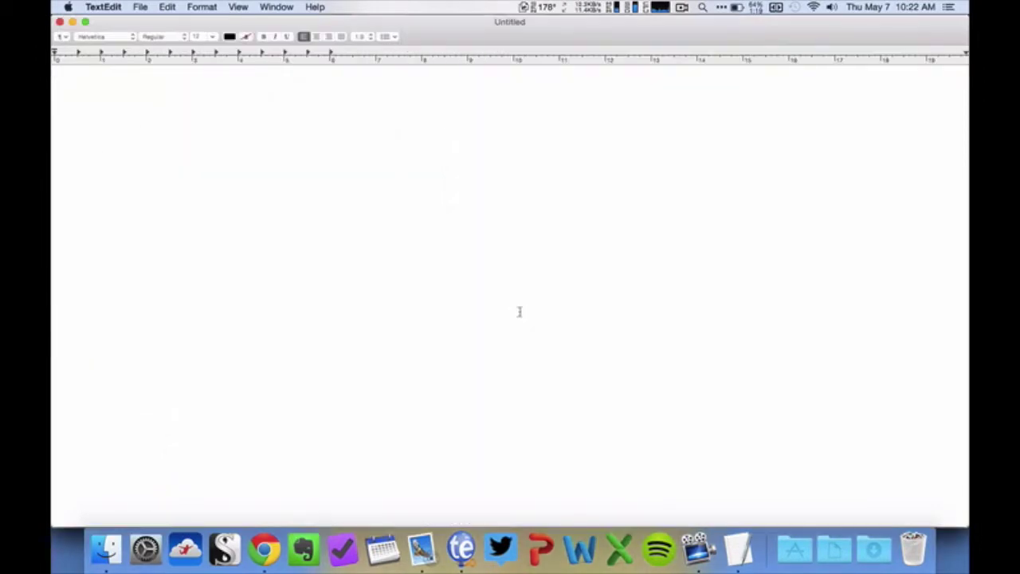
Bring up the Copy'em Paste history and check its clip filter options without changing them
key(super+shift+v)
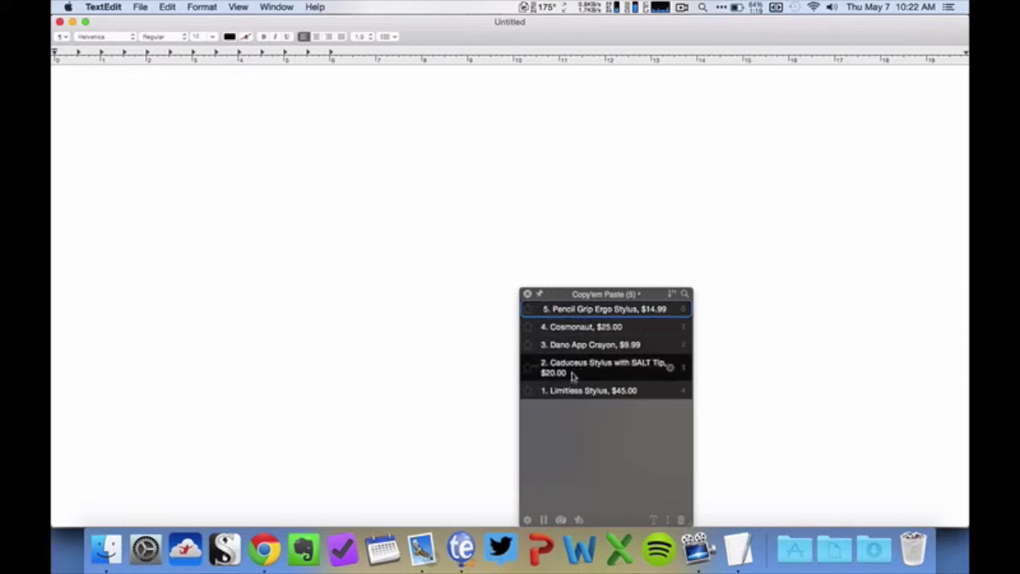
click(604, 295)
click(592, 217)
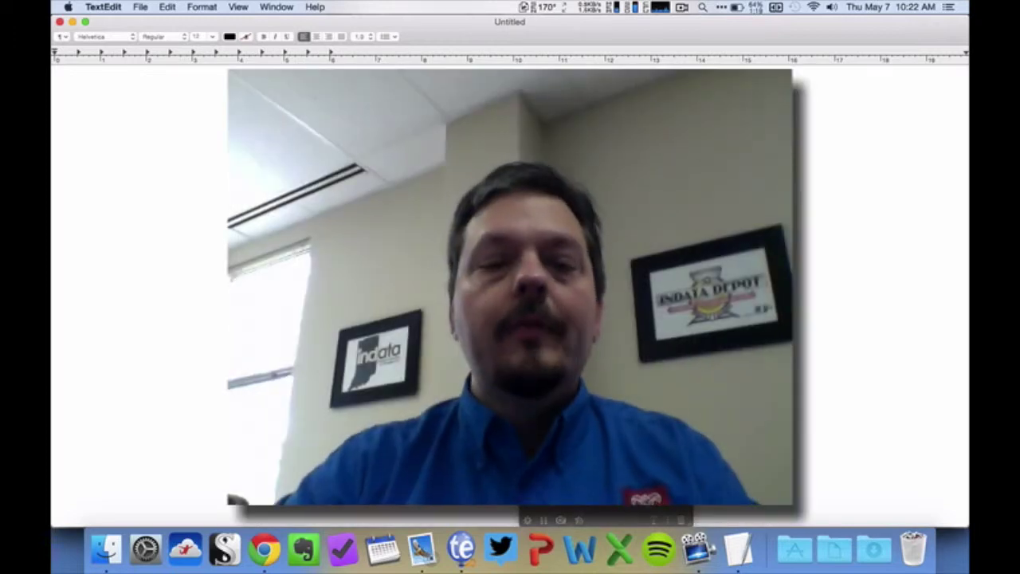
Switch back to the 5 styluses blog post in Chrome and scroll the page
key(super+Tab)
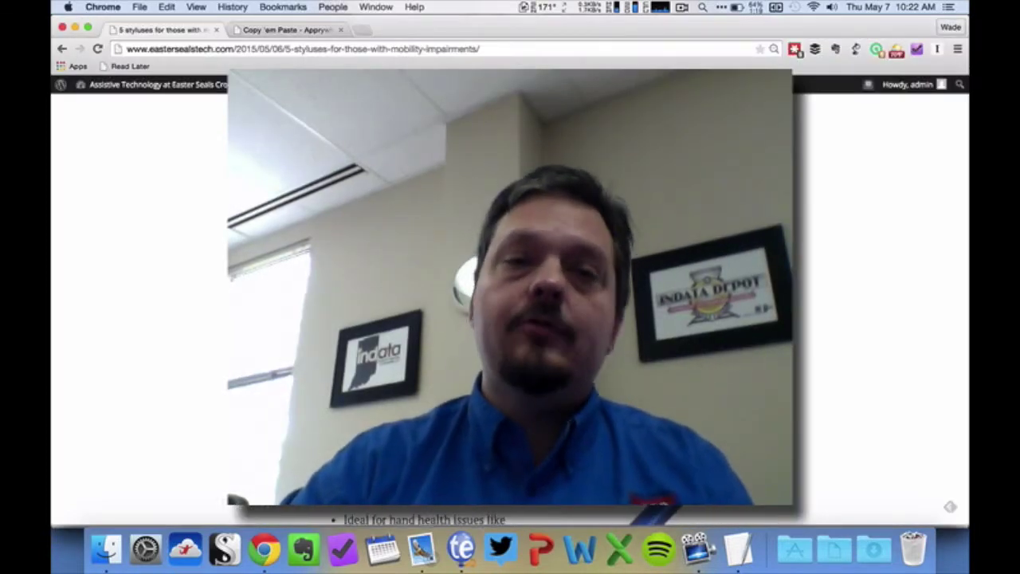
scroll(510, 303, down, 1)
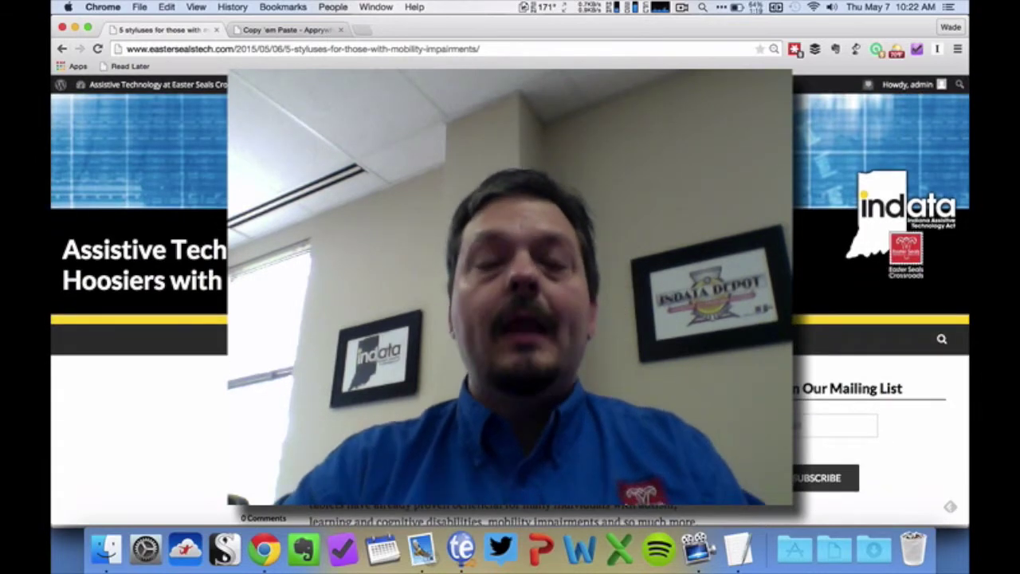